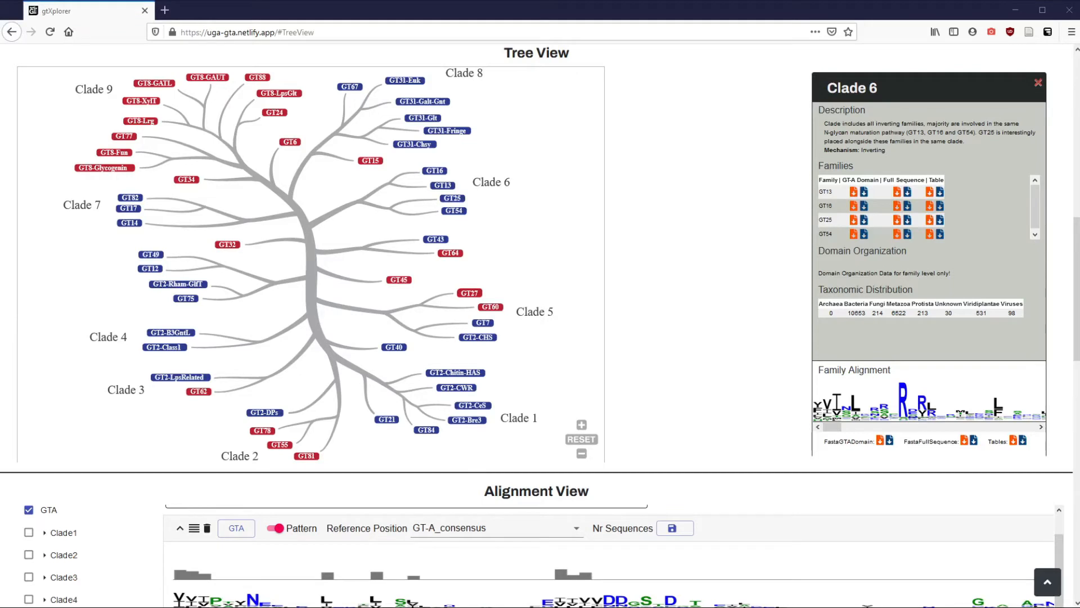
# - Close the Clade 6 card, open the GT43 family card and look along its family alignment
pyautogui.click(1038, 83)
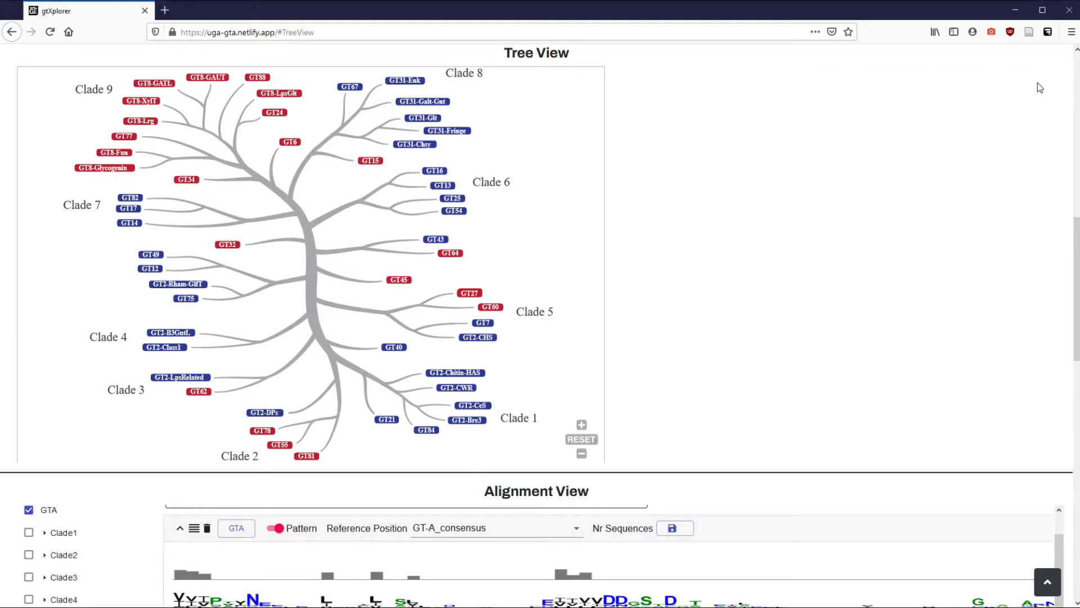
pyautogui.click(440, 242)
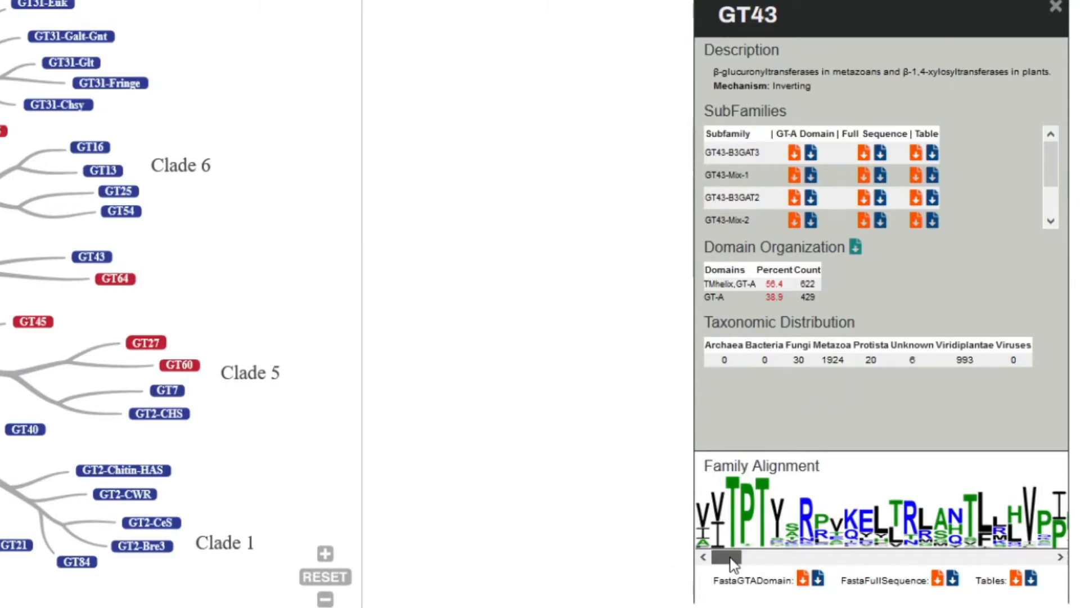
pyautogui.moveTo(730, 559); pyautogui.dragTo(853, 583)
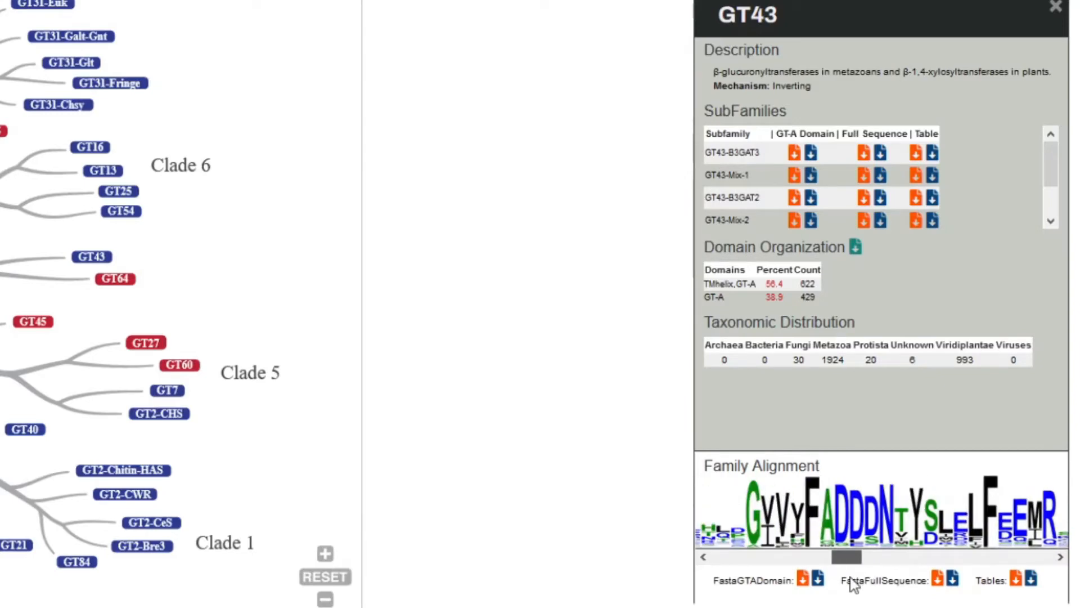
pyautogui.moveTo(854, 584); pyautogui.dragTo(857, 578)
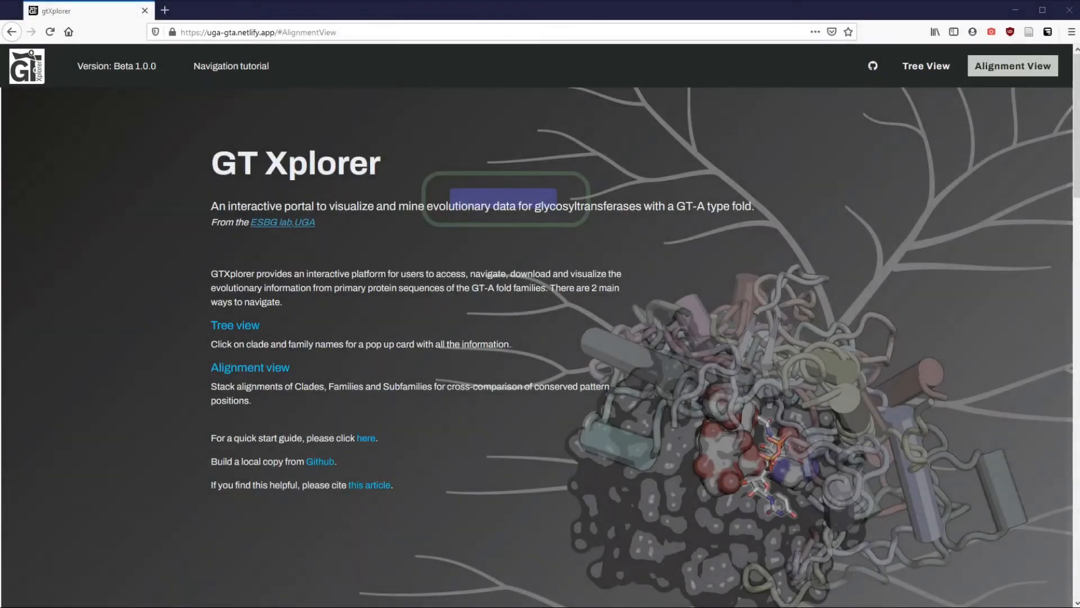
# - Go to the Alignment View and expand Clade1 and its GT84 family in the hierarchy
pyautogui.click(1012, 65)
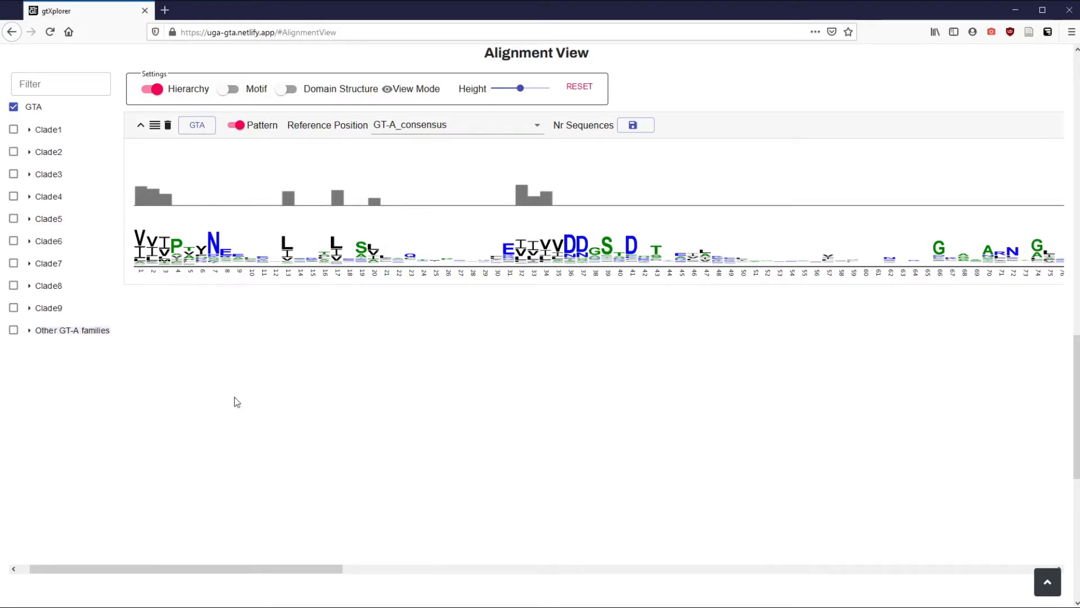
pyautogui.moveTo(218, 568); pyautogui.dragTo(170, 549)
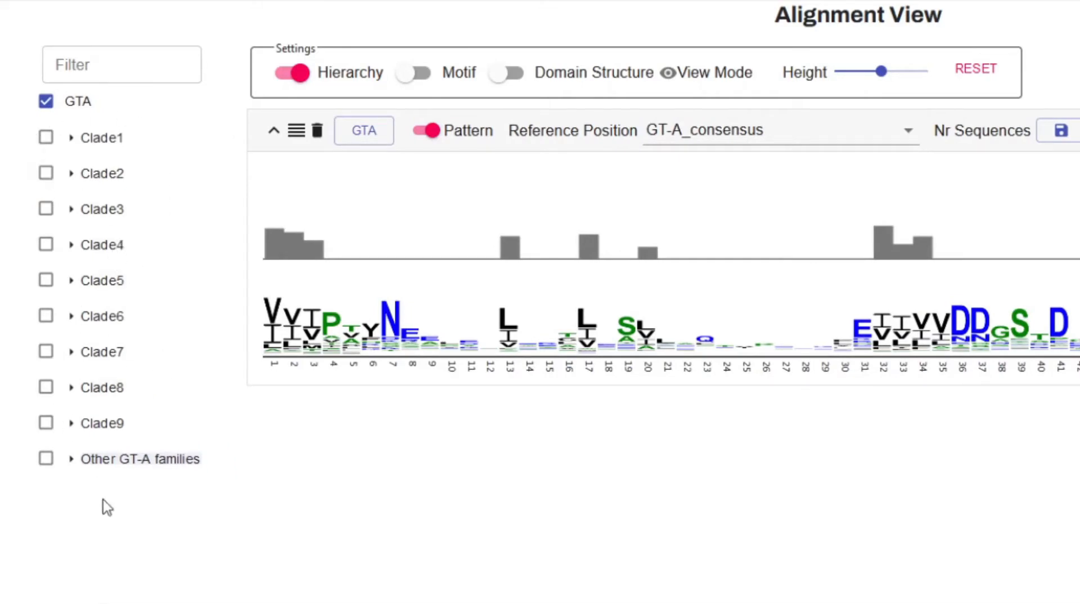
pyautogui.click(71, 140)
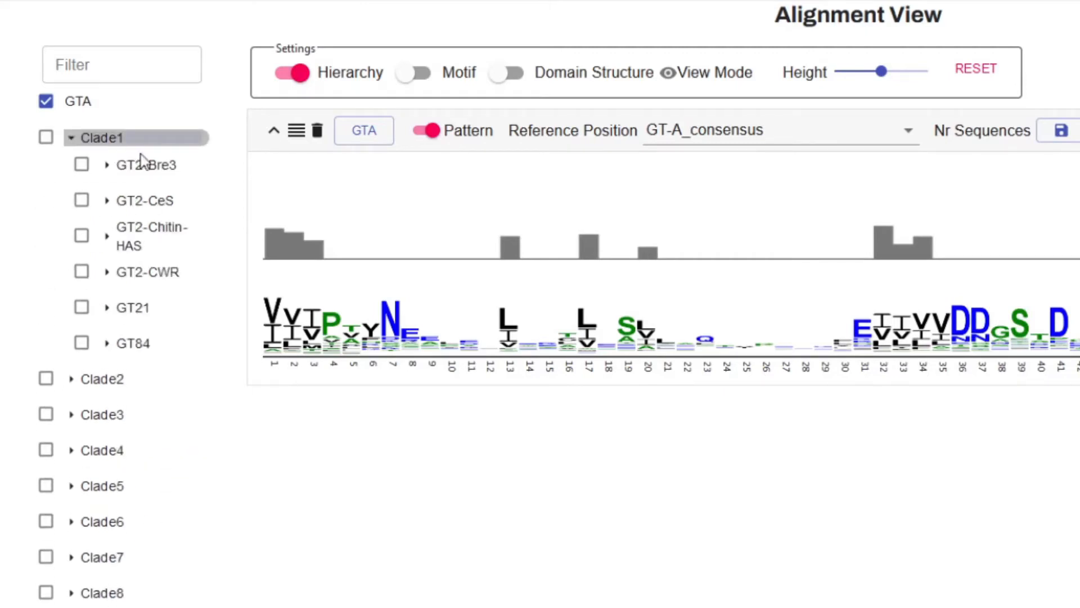
pyautogui.click(107, 345)
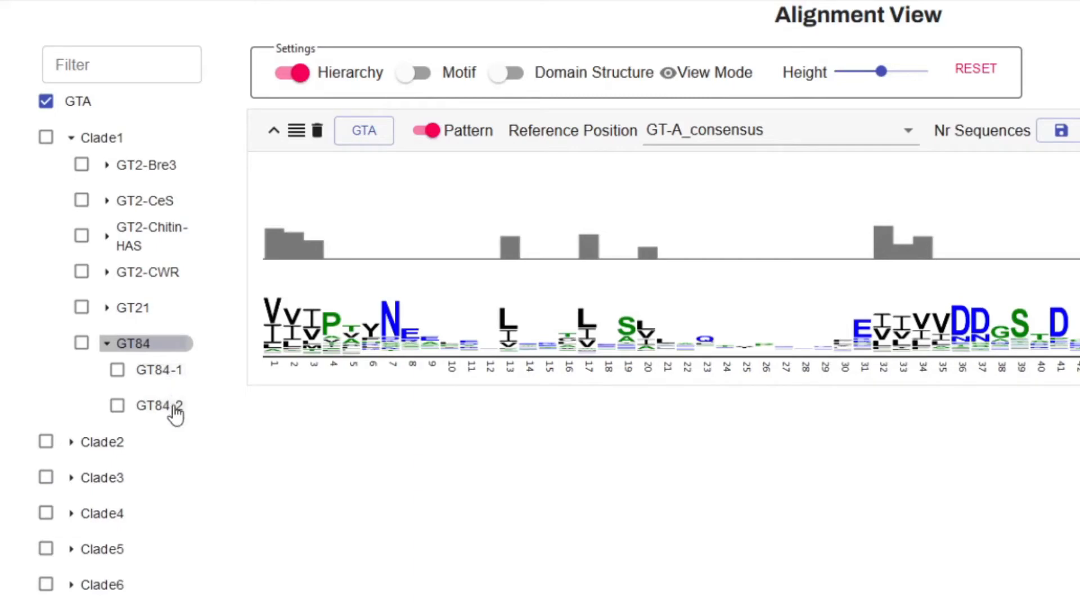
# - Add the Clade1, GT84 and GT84-1 alignments to the stack beneath GTA
pyautogui.click(46, 137)
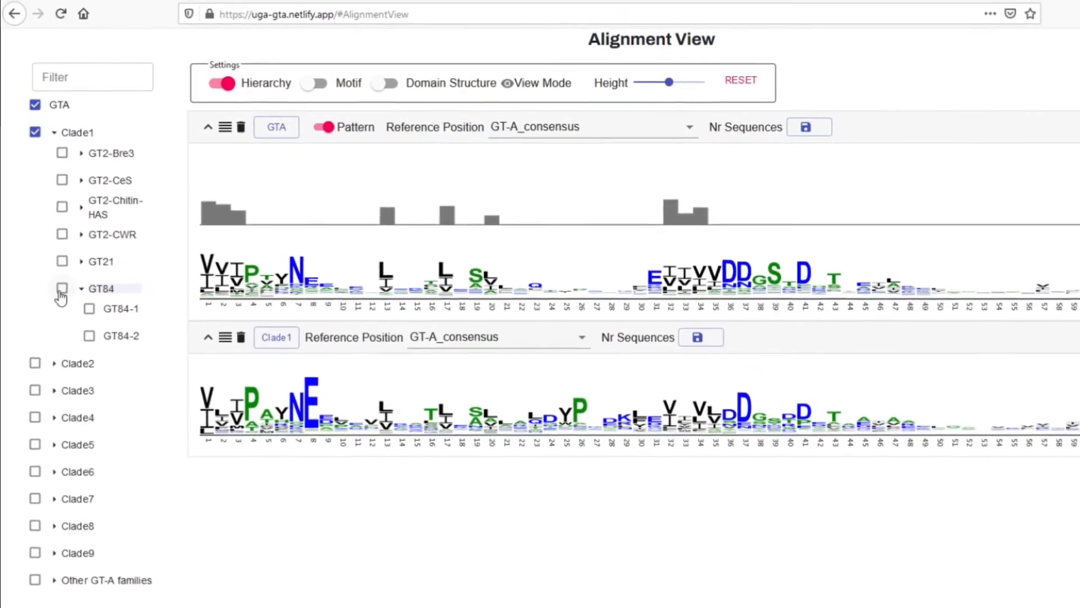
pyautogui.click(68, 312)
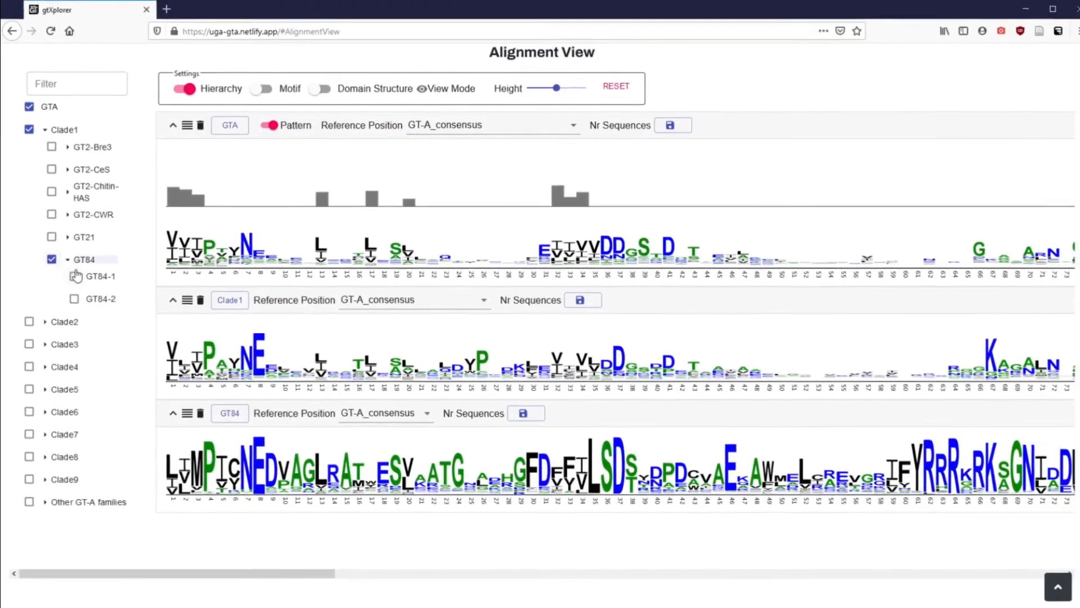
pyautogui.click(76, 277)
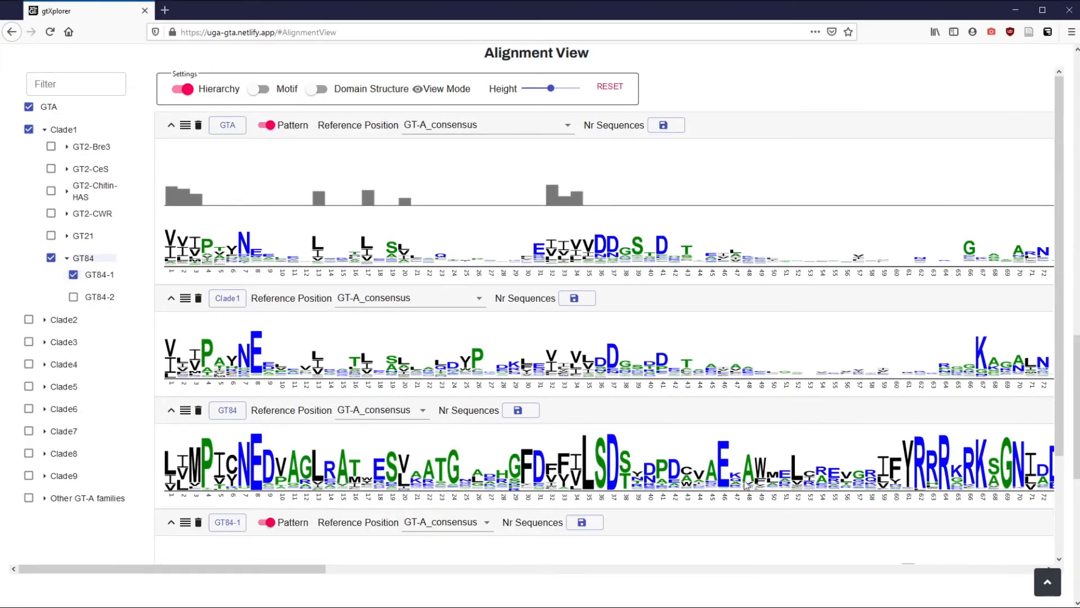
pyautogui.scroll(-2, 1068, 491)
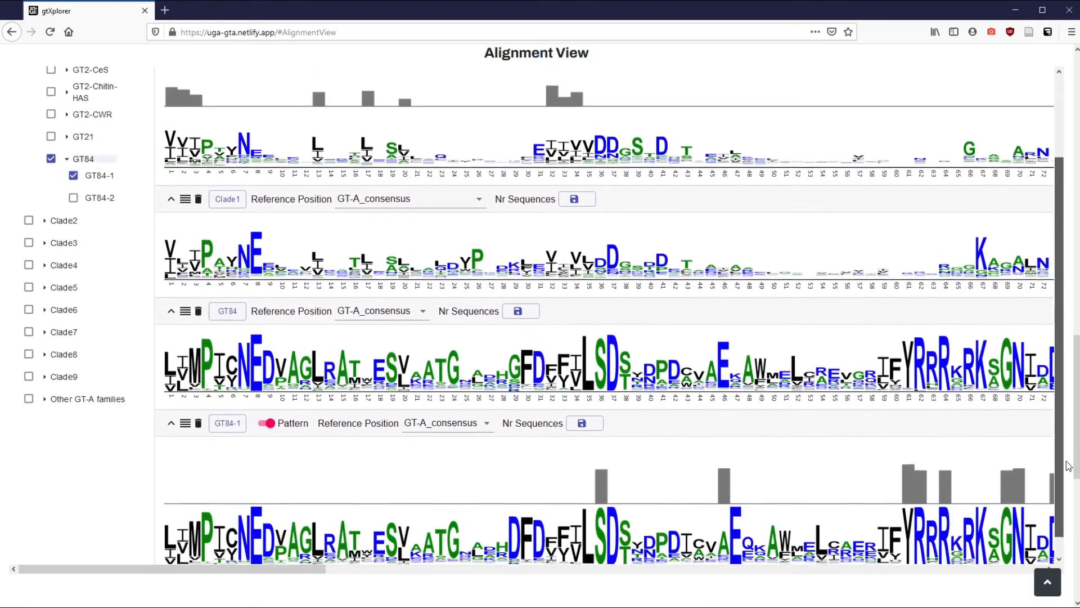
pyautogui.scroll(2, 1069, 493)
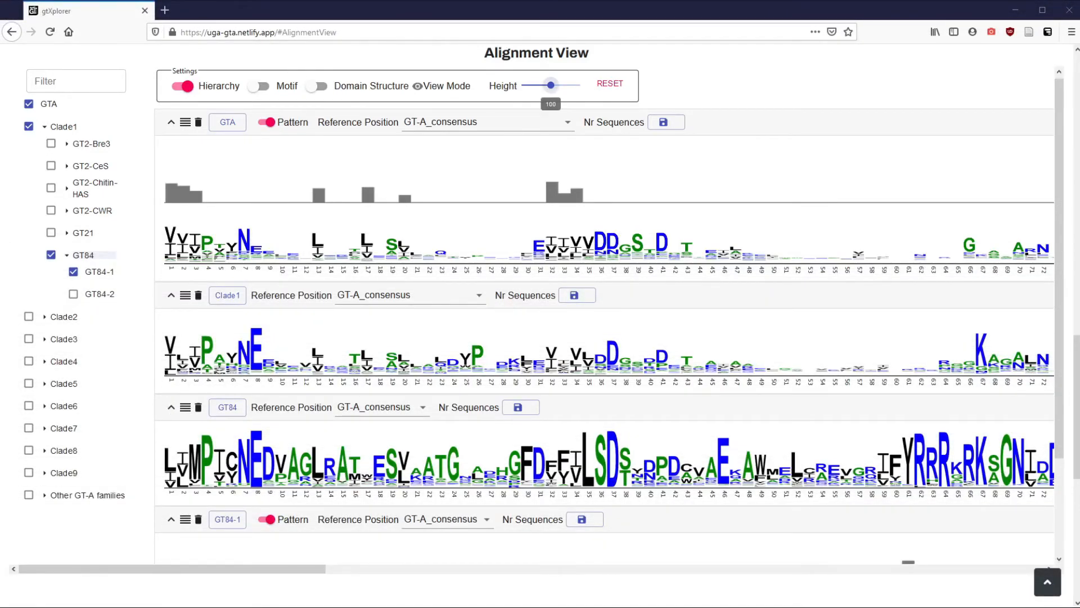
# - Hide the hierarchy tree beside the alignments and show it again
pyautogui.moveTo(550, 85)
pyautogui.mouseDown()
pyautogui.moveTo(529, 89)
pyautogui.moveTo(564, 94)
pyautogui.moveTo(554, 93)
pyautogui.mouseUp()
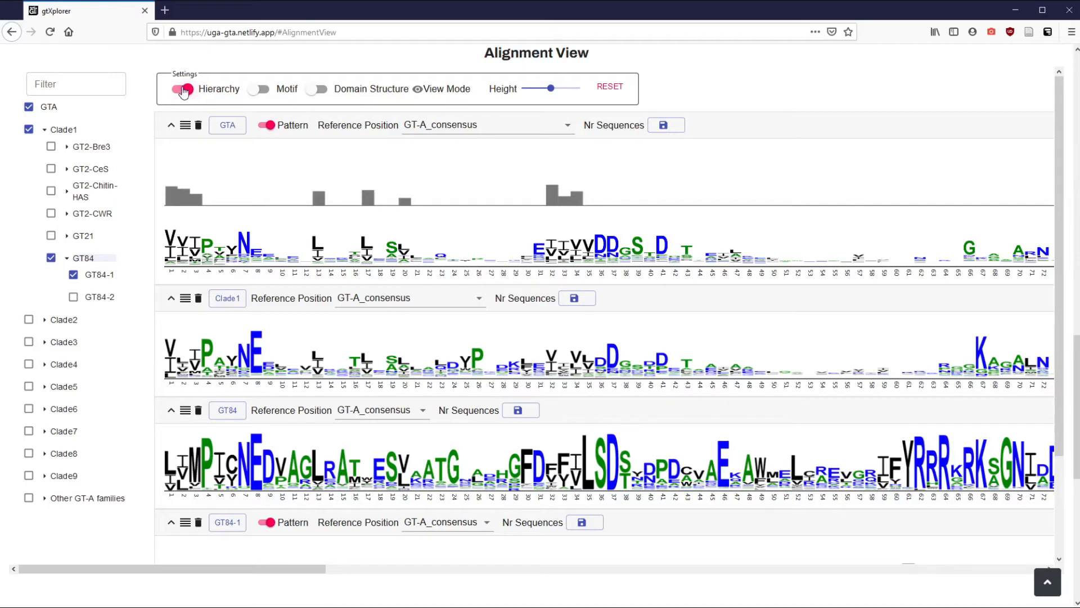
pyautogui.click(184, 90)
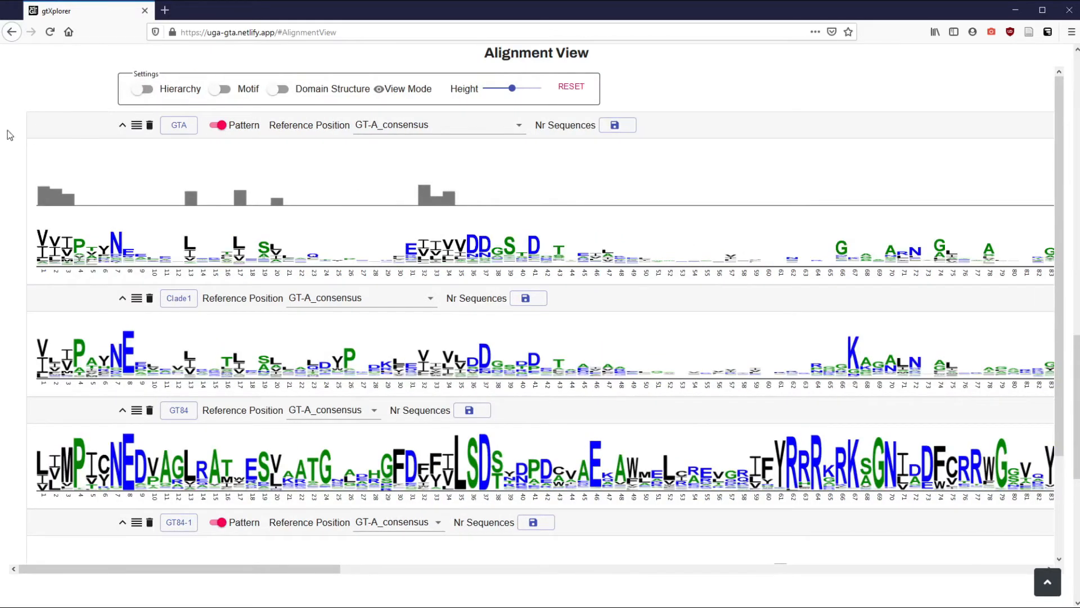
pyautogui.click(147, 90)
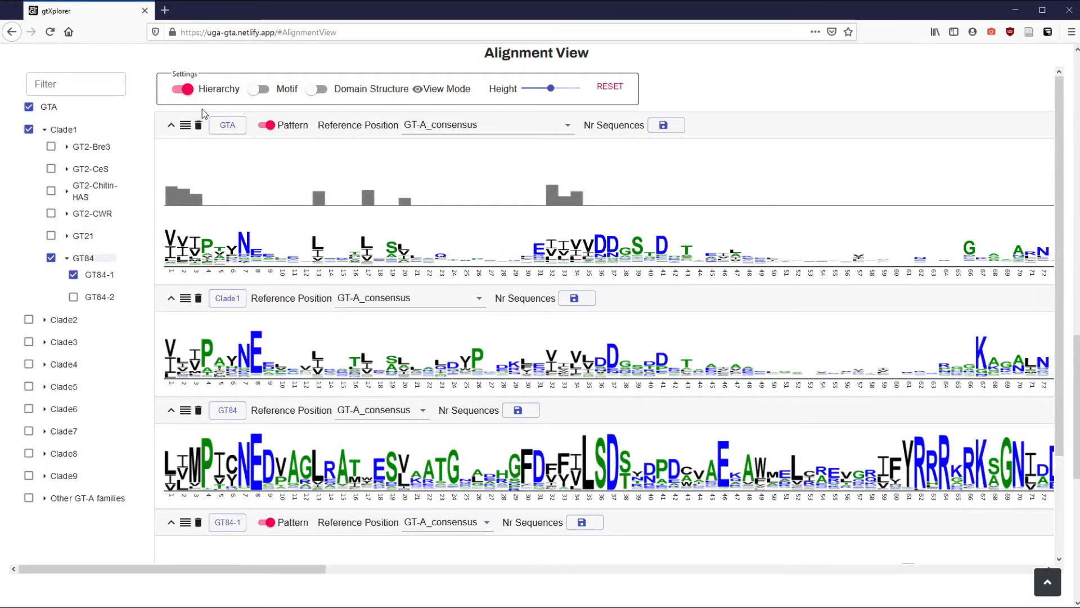
# - Show the Motif and Domain Structure tracks above the stacked alignments, and hide both again after inspecting them
pyautogui.click(260, 90)
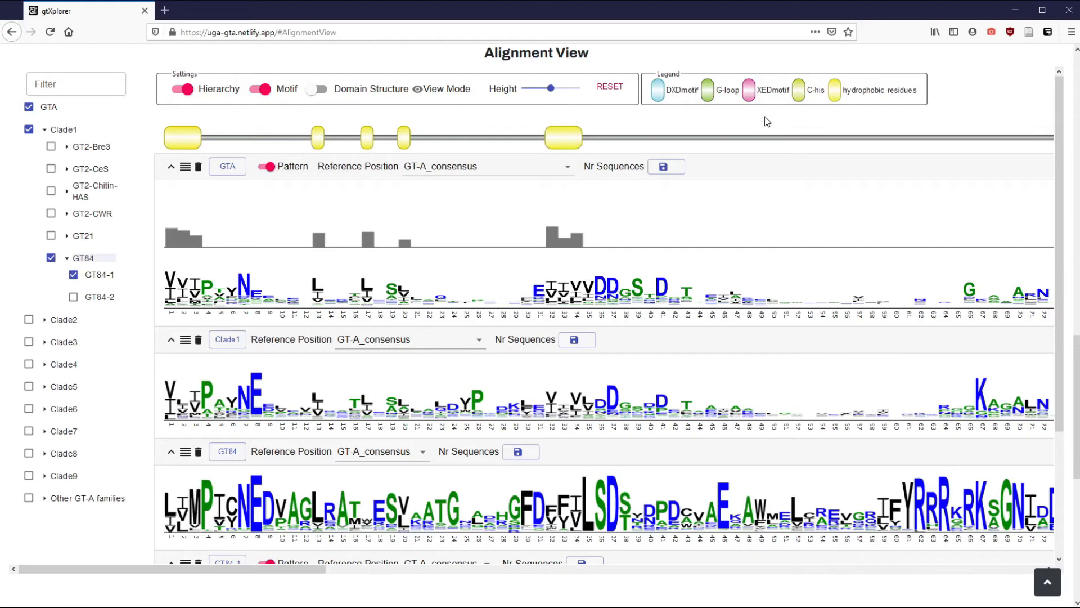
pyautogui.click(317, 92)
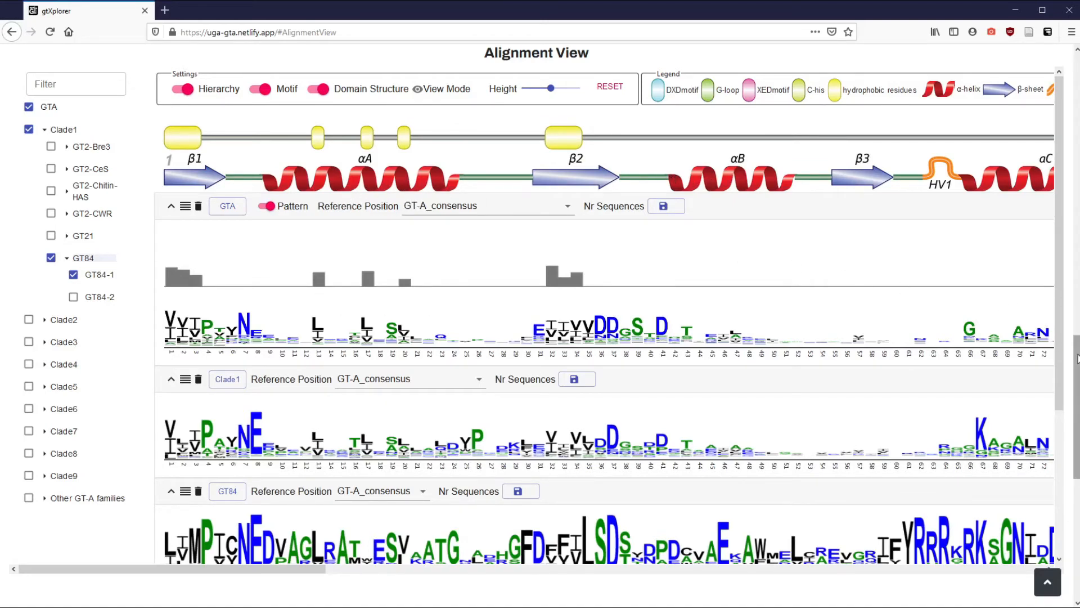
pyautogui.moveTo(1077, 358); pyautogui.dragTo(1076, 377)
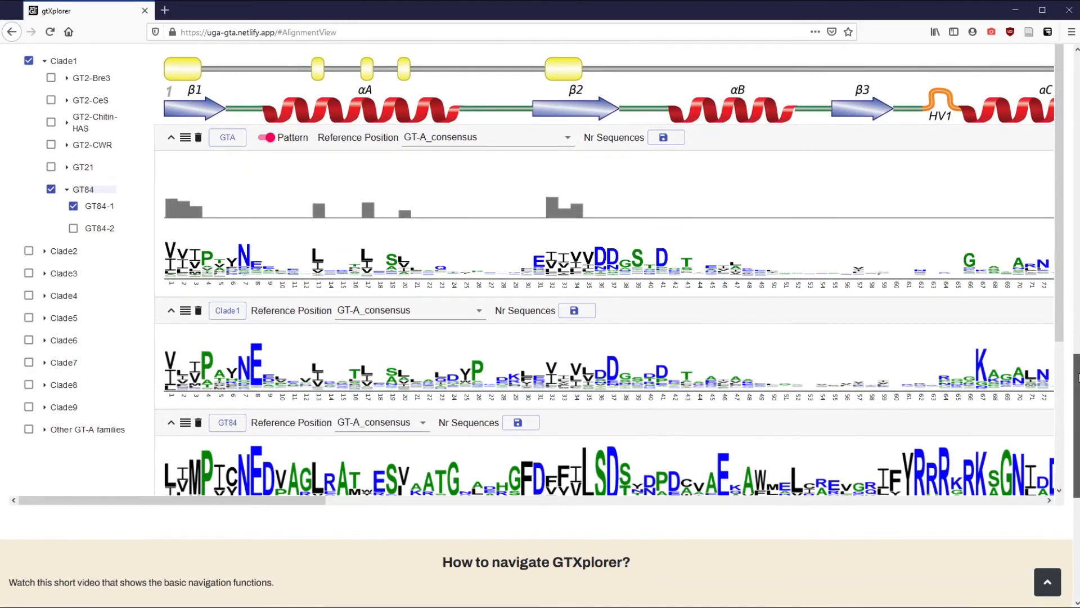
pyautogui.scroll(-2, 1048, 328)
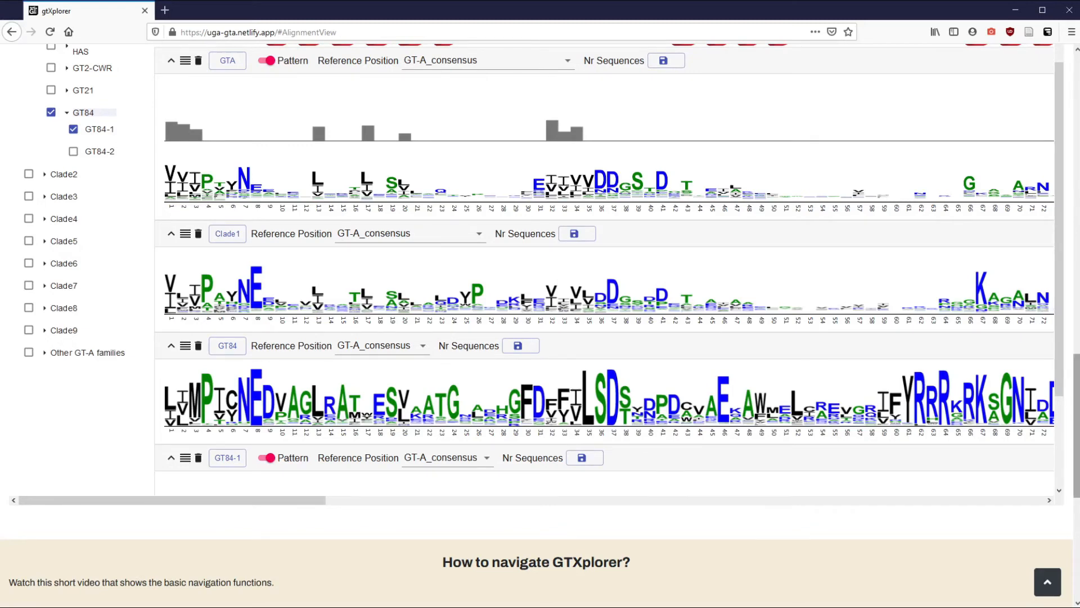
pyautogui.moveTo(1078, 383); pyautogui.dragTo(1079, 364)
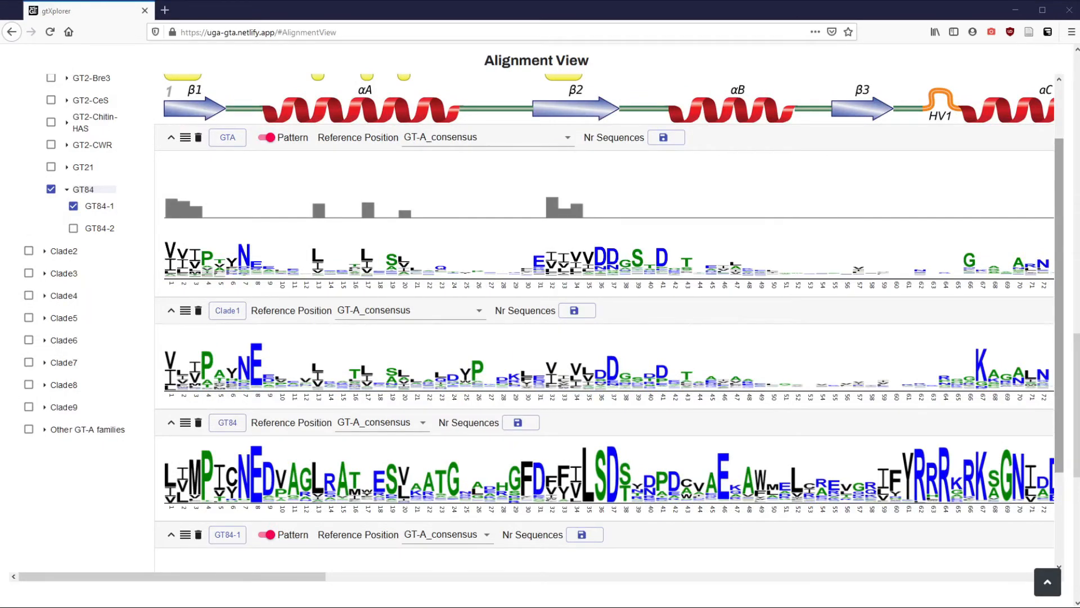
pyautogui.scroll(3, 396, 153)
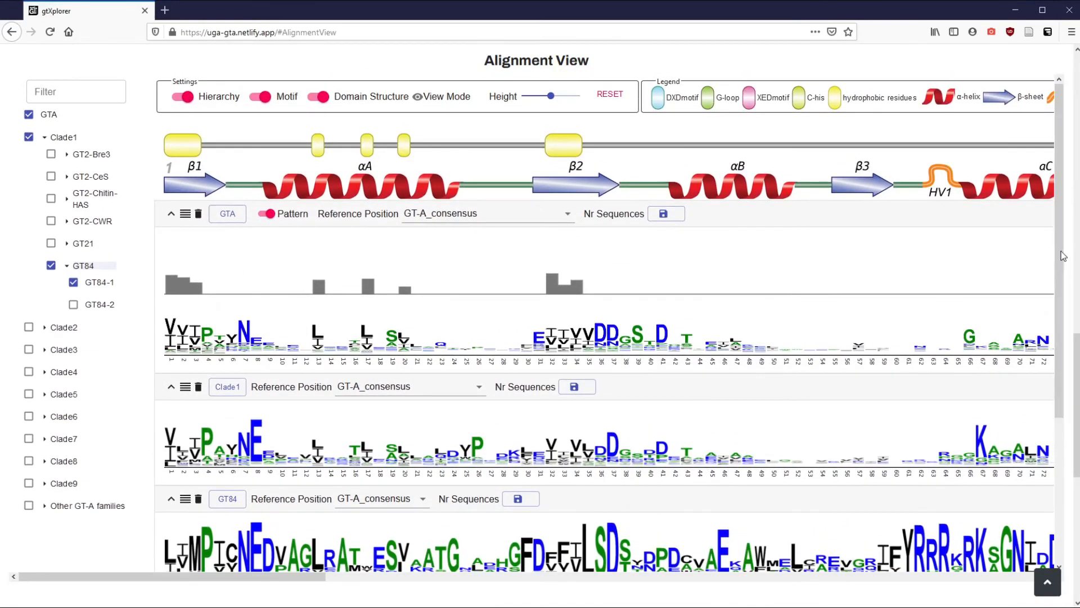
pyautogui.click(320, 97)
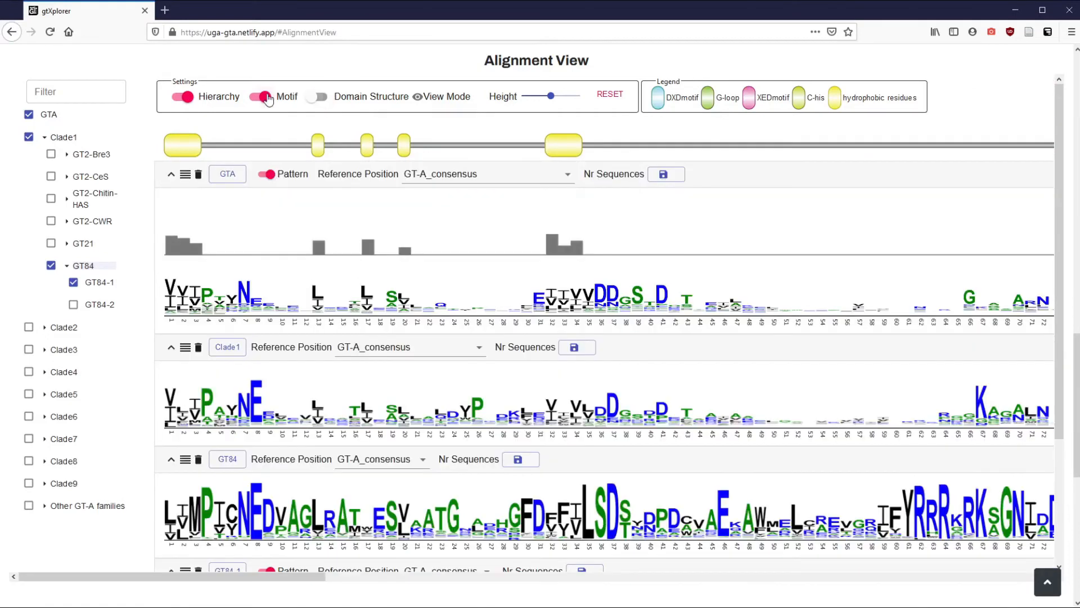
pyautogui.click(264, 98)
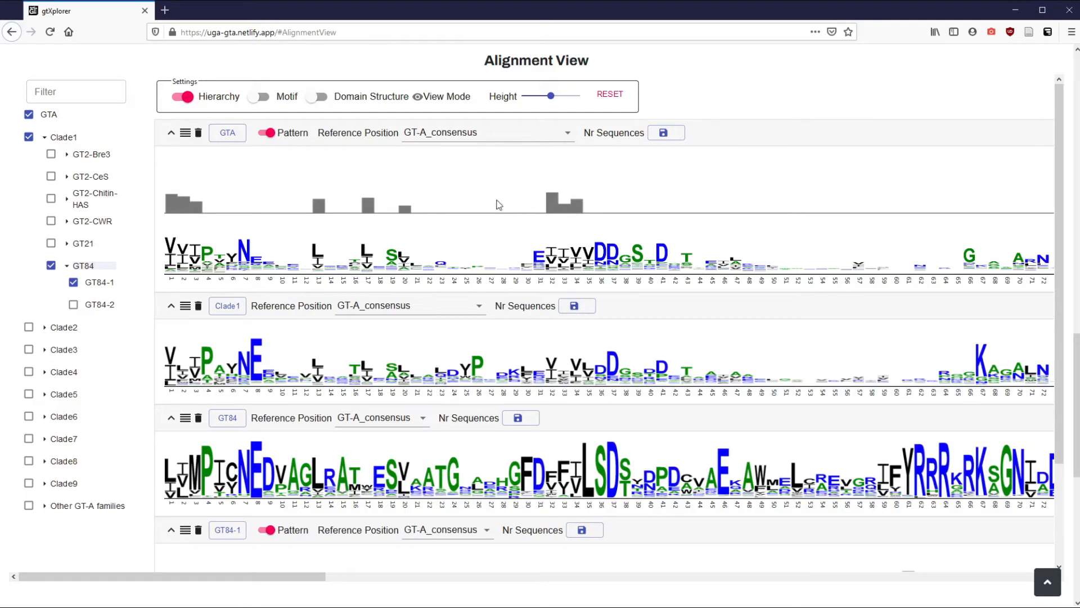
# - Hide the GTA alignment's pattern bars and set its reference position to GT84|Ec-opgH
pyautogui.click(267, 133)
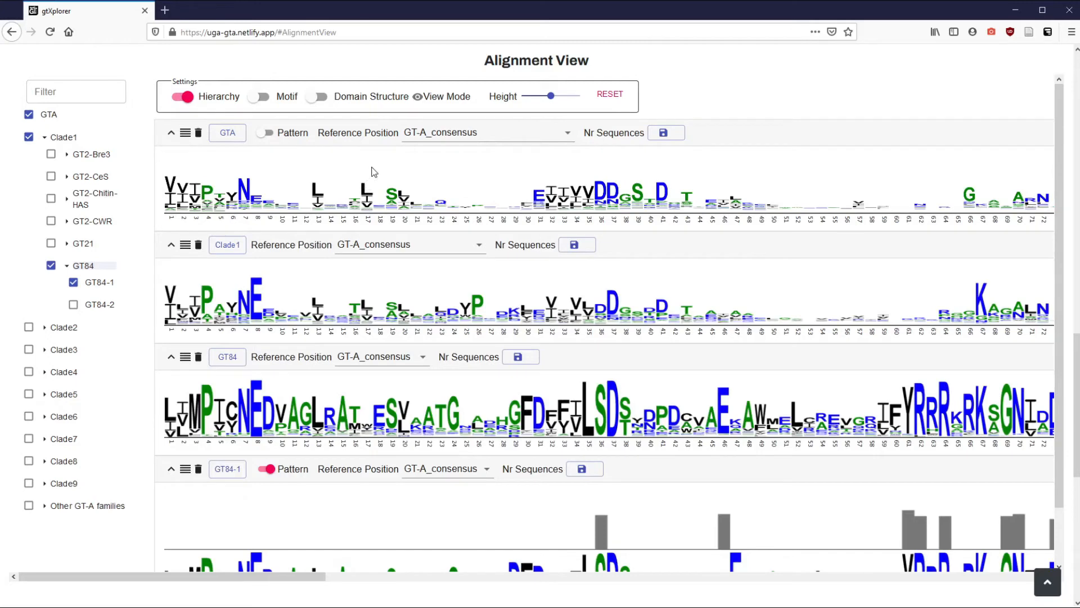
pyautogui.click(527, 140)
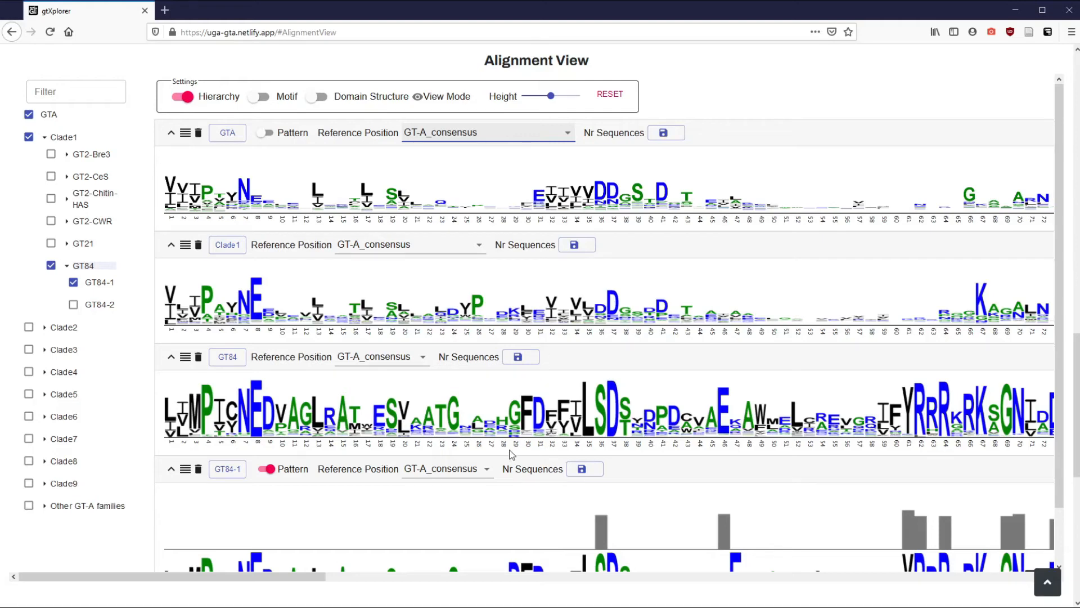
pyautogui.click(480, 410)
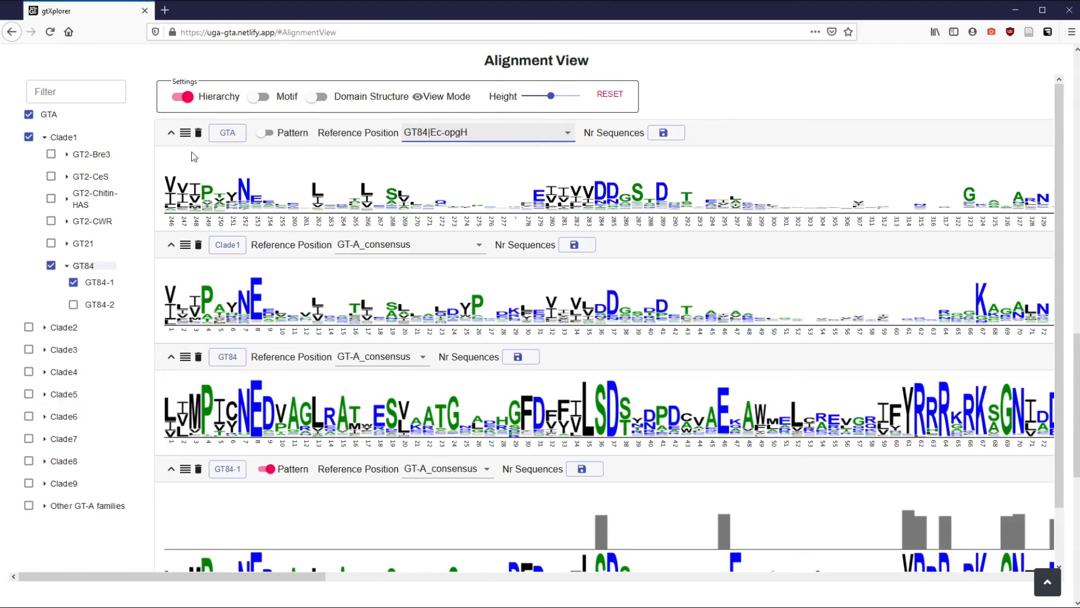
# - Remove the GTA alignment from the stack and add it back beneath GT84-1
pyautogui.click(198, 135)
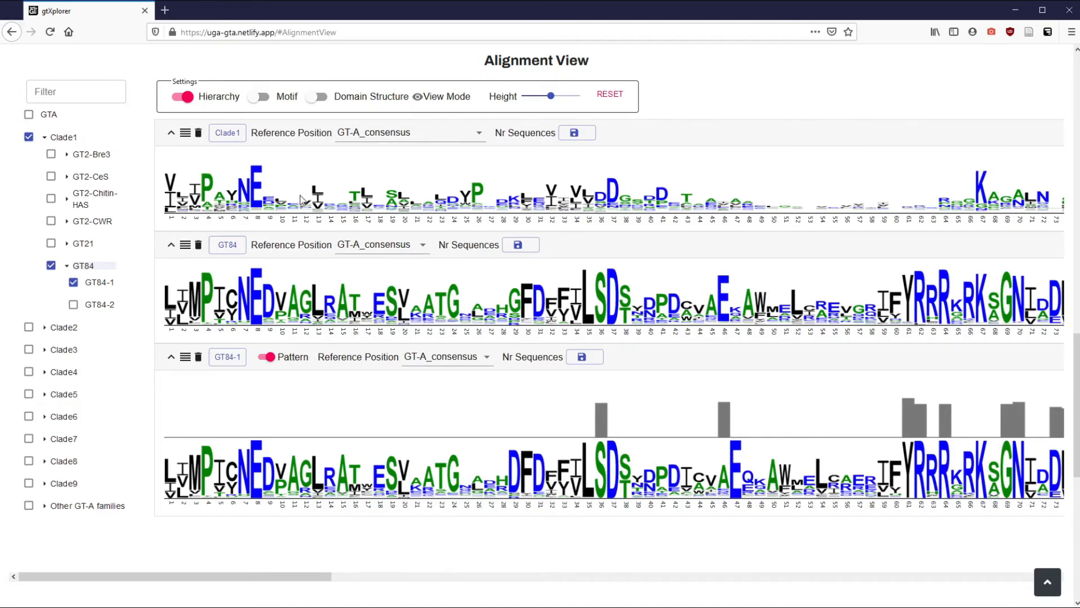
pyautogui.click(28, 116)
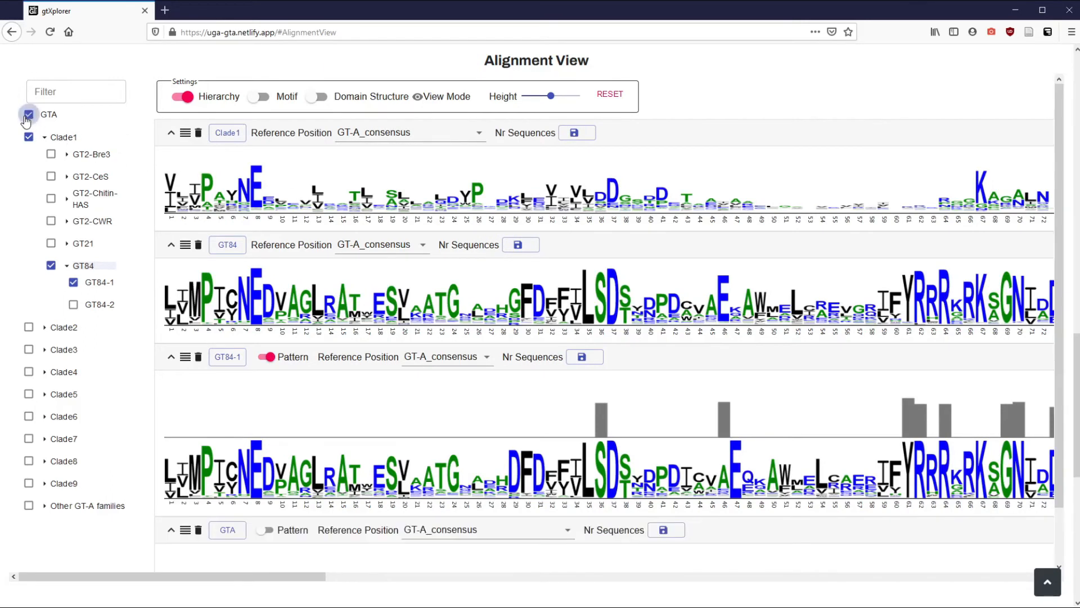
pyautogui.scroll(-2, 297, 488)
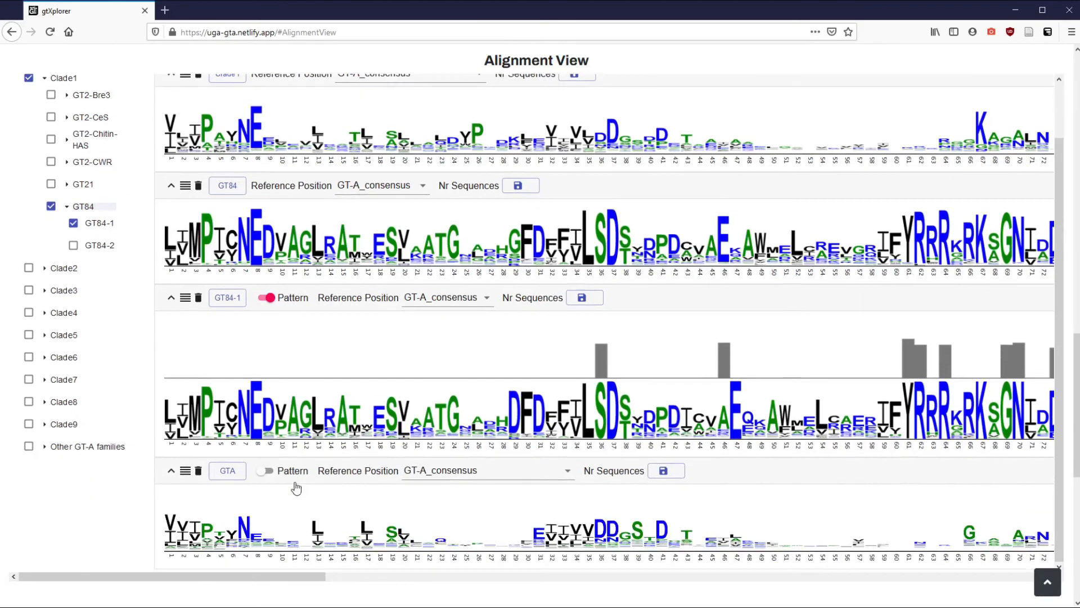
pyautogui.scroll(2, 337, 438)
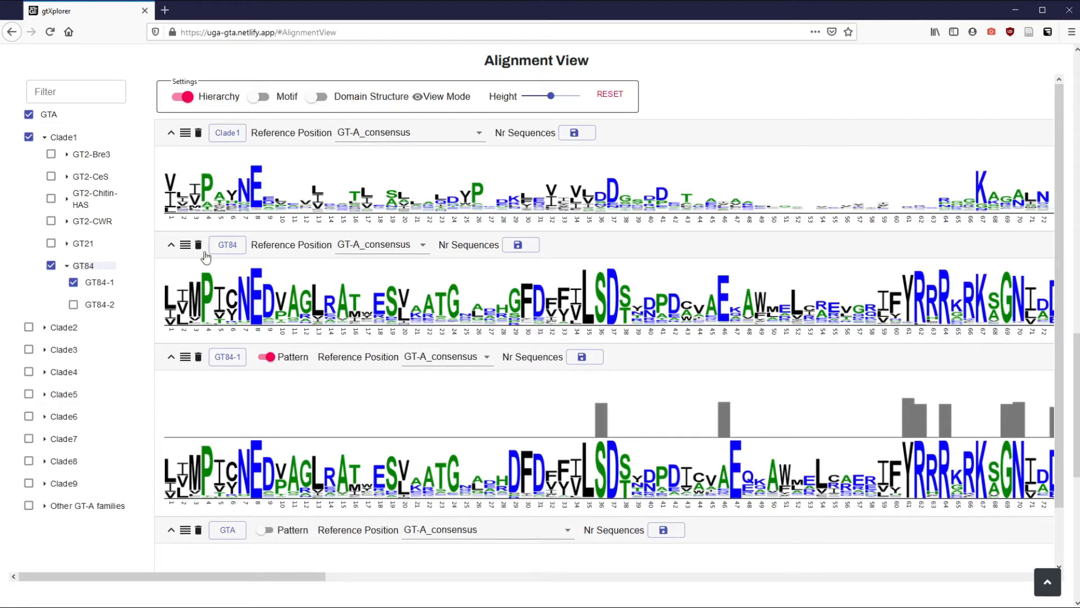
# - Delete all the stacked alignments: Clade1, GT84, GT84-1 and GTA
pyautogui.moveTo(186, 135)
pyautogui.mouseDown()
pyautogui.moveTo(177, 160)
pyautogui.moveTo(203, 274)
pyautogui.moveTo(203, 189)
pyautogui.moveTo(239, 355)
pyautogui.moveTo(209, 176)
pyautogui.moveTo(186, 147)
pyautogui.mouseUp()
pyautogui.click(198, 133)
pyautogui.click(198, 133)
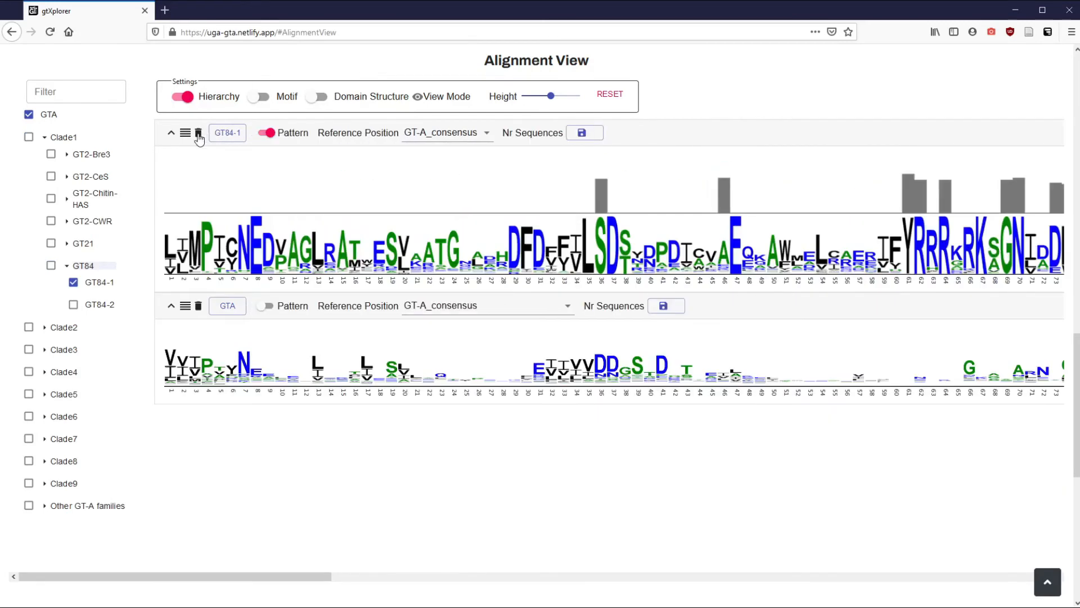
pyautogui.click(198, 133)
pyautogui.click(199, 133)
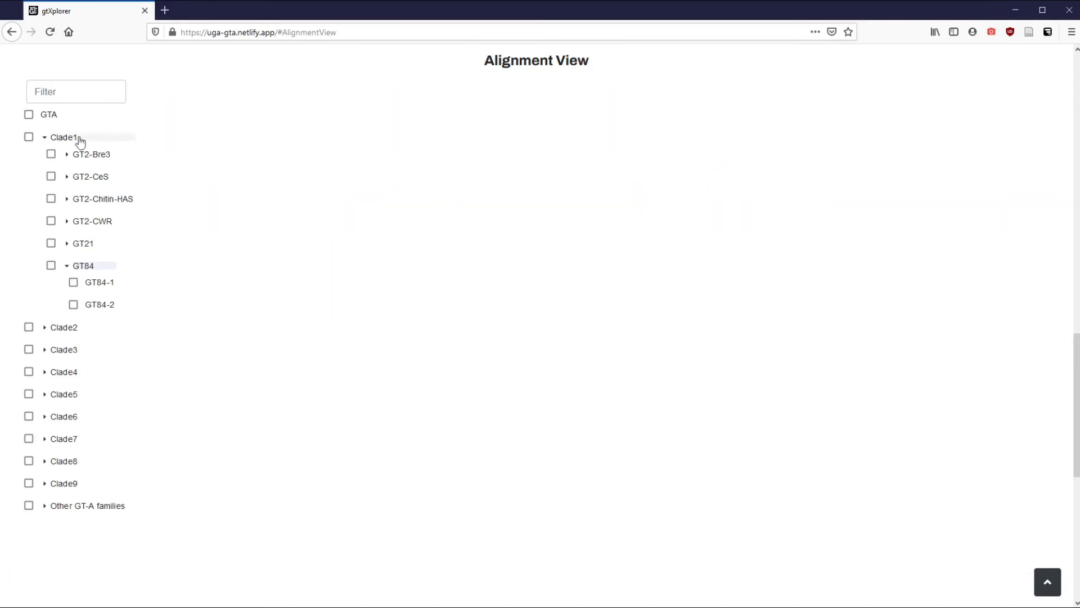
# - Stack the GTA and GT84-2 alignments and hide the pattern bars of GT84-2
pyautogui.click(29, 114)
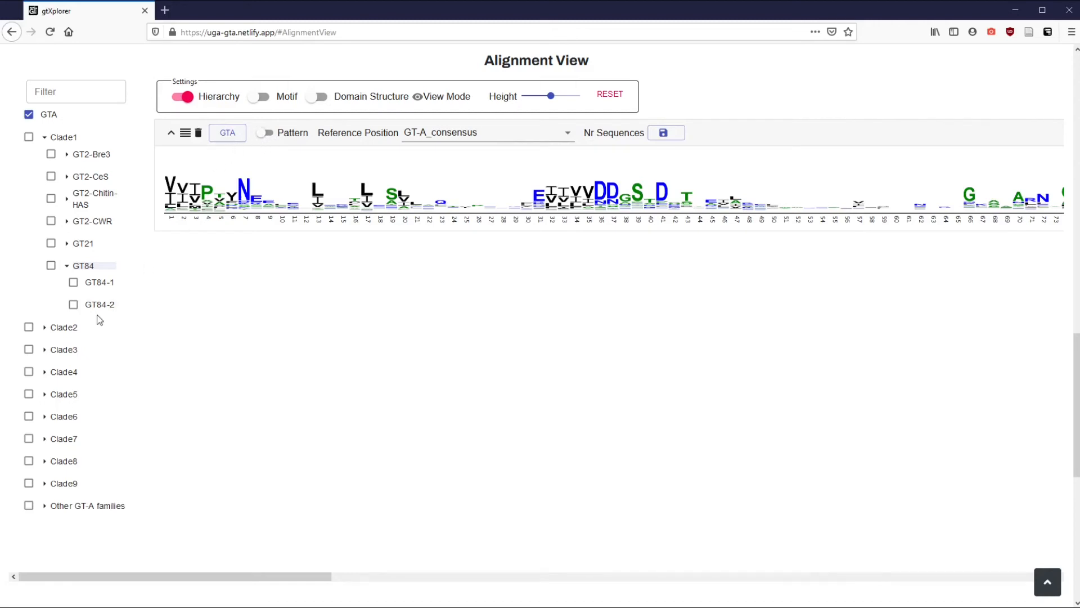
pyautogui.click(73, 305)
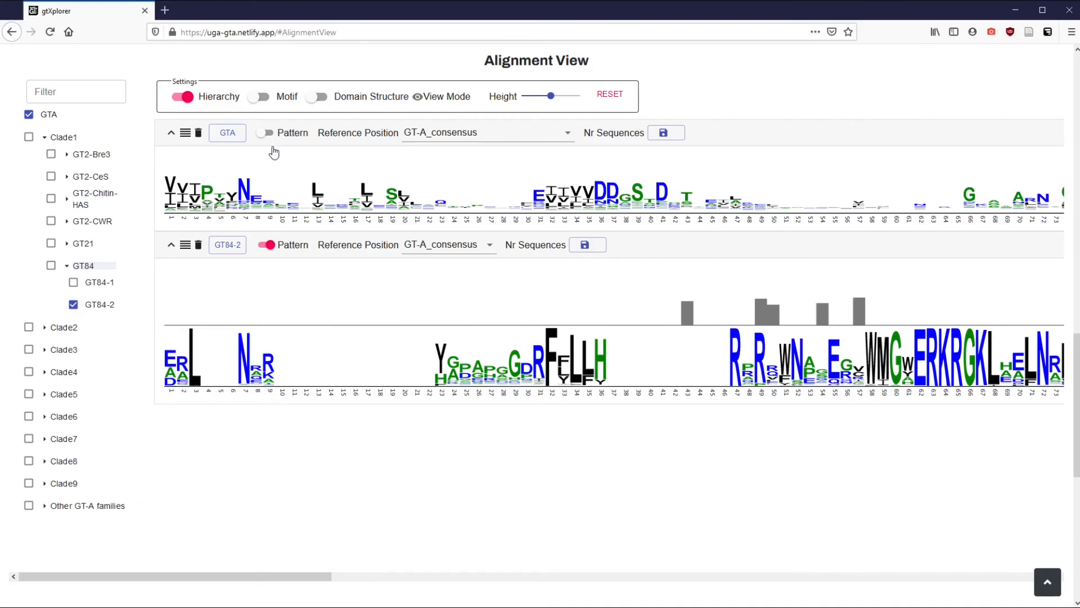
pyautogui.click(269, 243)
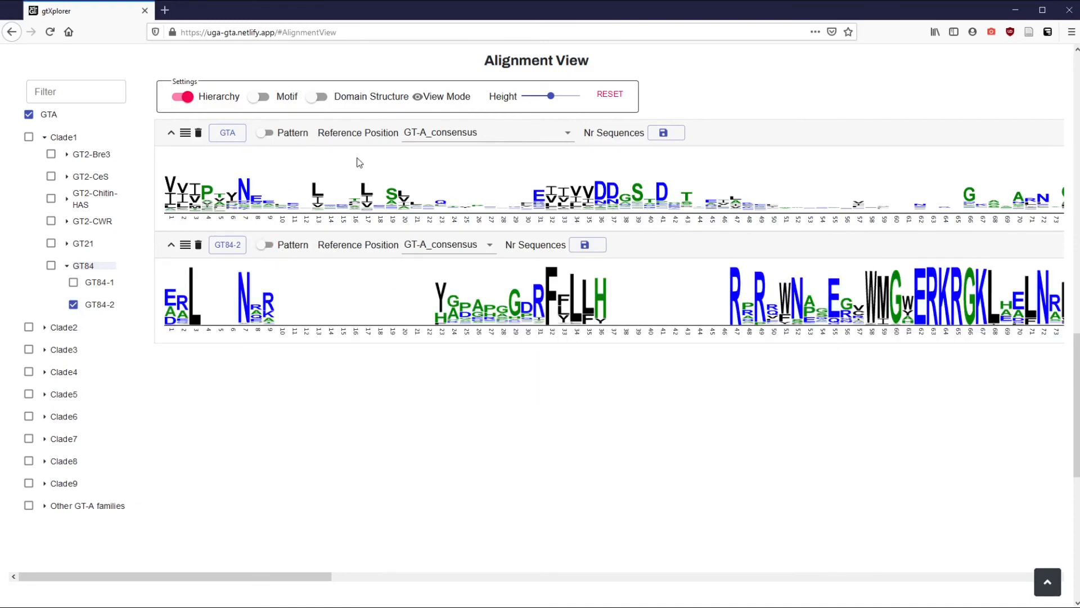
# - Show the Domain Structure track above the alignments and turn on View Mode to hide the alignment header rows
pyautogui.click(307, 101)
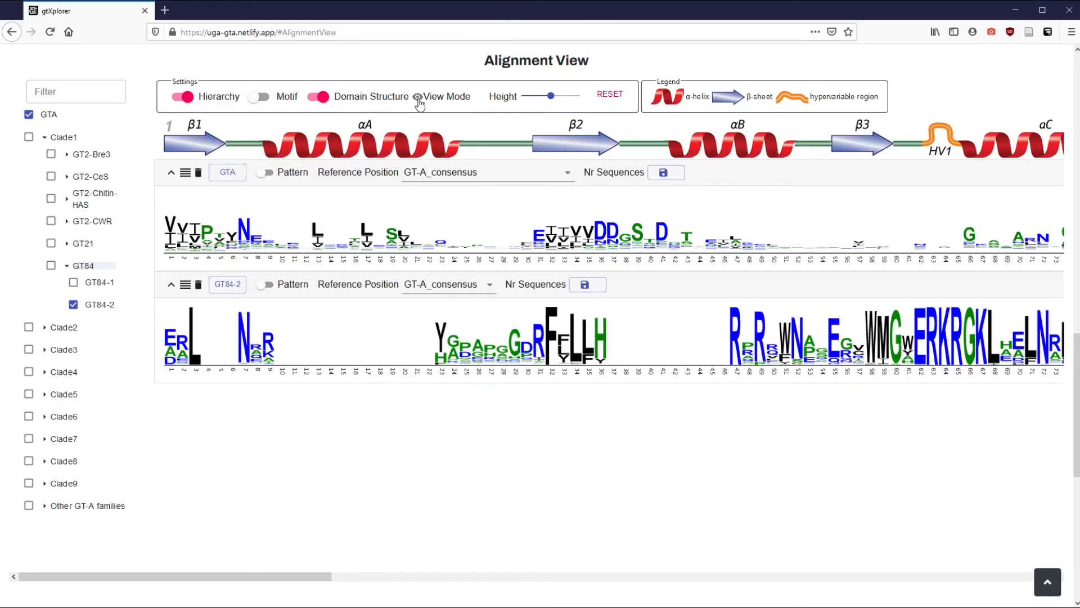
pyautogui.click(417, 97)
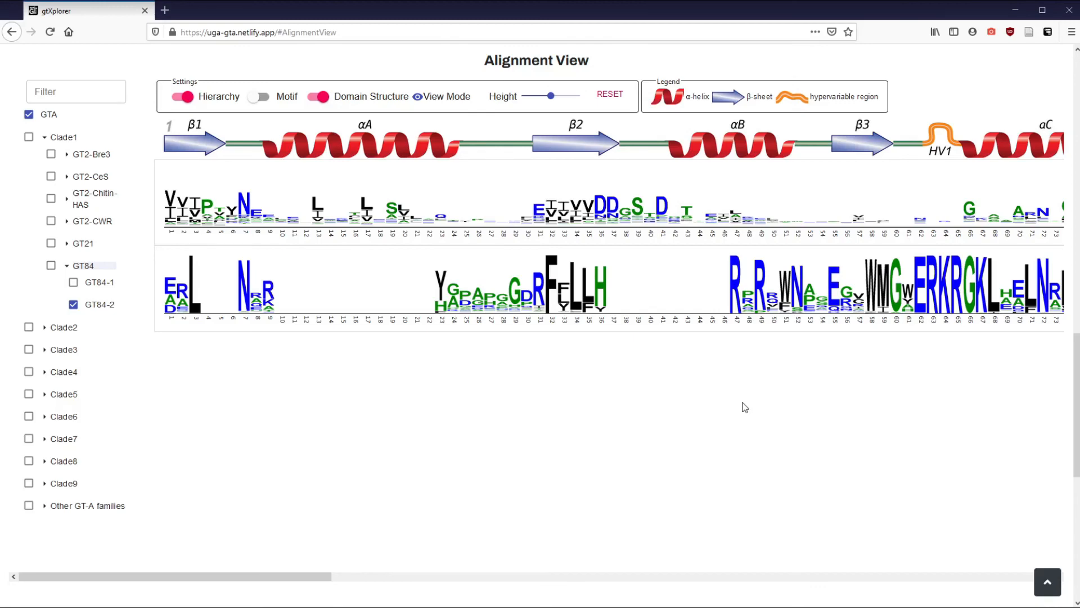
pyautogui.hscroll(1, 743, 405)
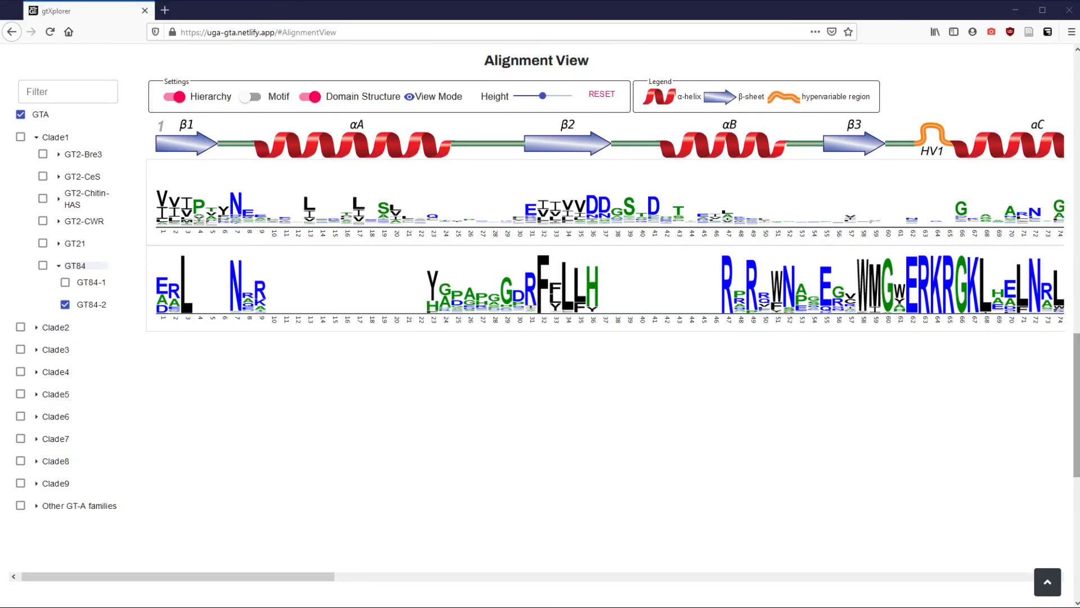
pyautogui.moveTo(1077, 366); pyautogui.dragTo(1065, 508)
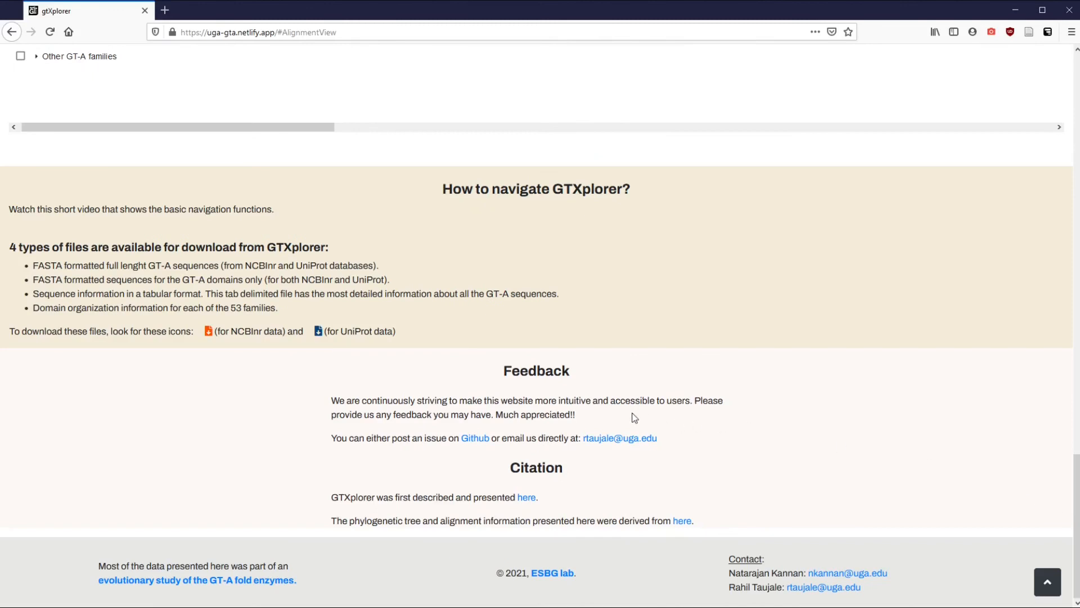